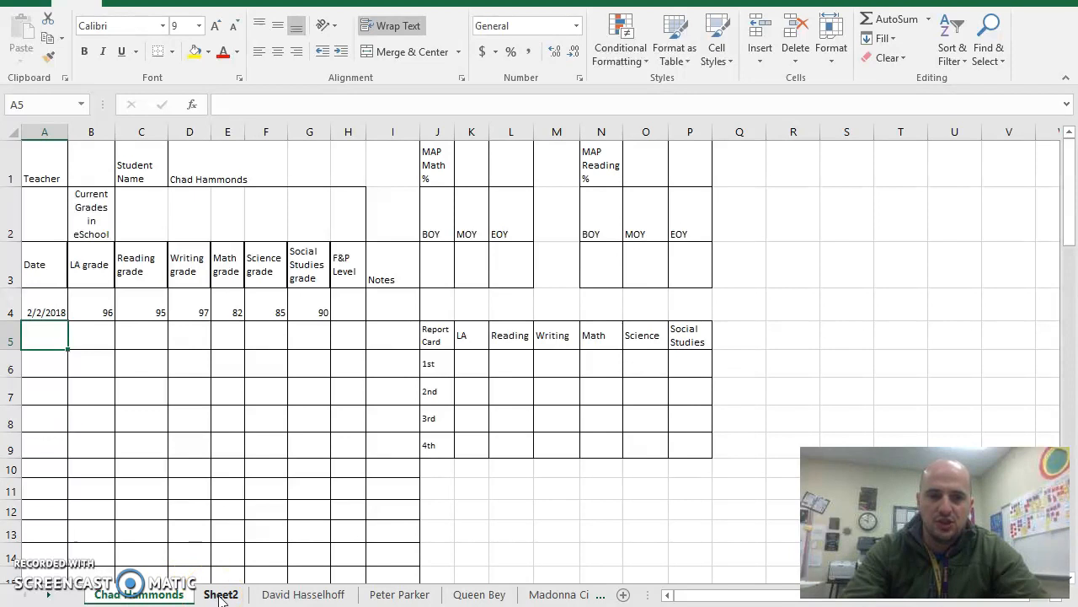
# Step: Rename the worksheet Sheet2 as Mickey Mouse to match the student name entered on it
pyautogui.click(221, 596)
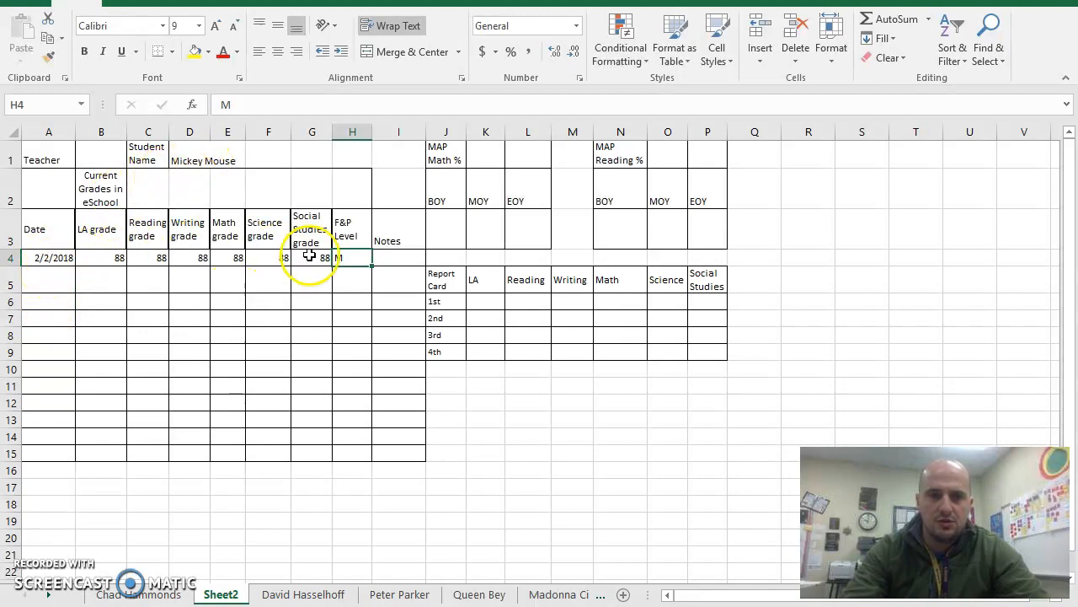
pyautogui.rightClick(232, 596)
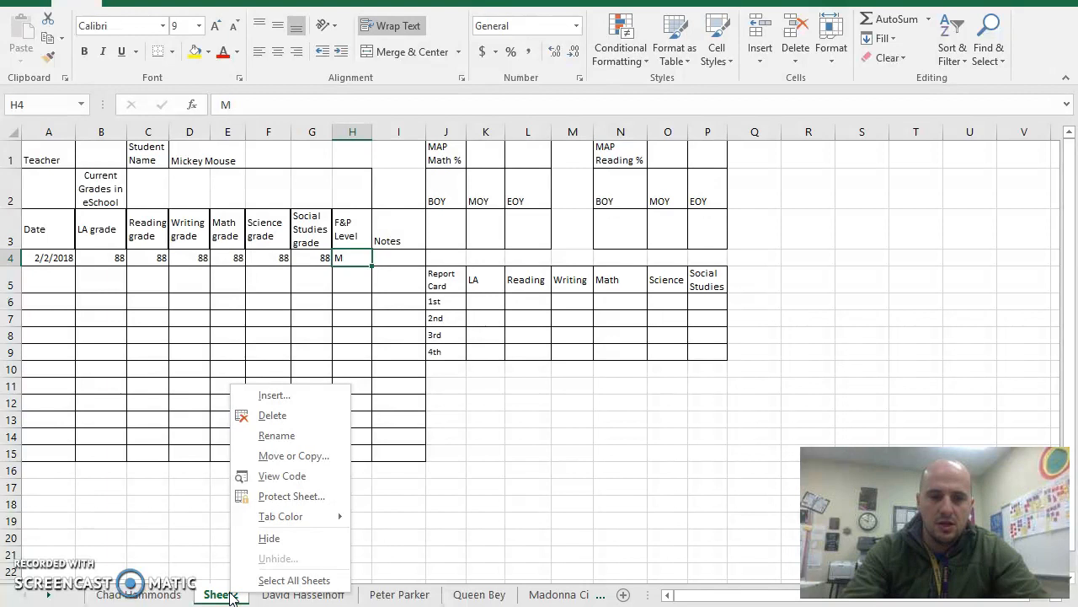
pyautogui.click(286, 436)
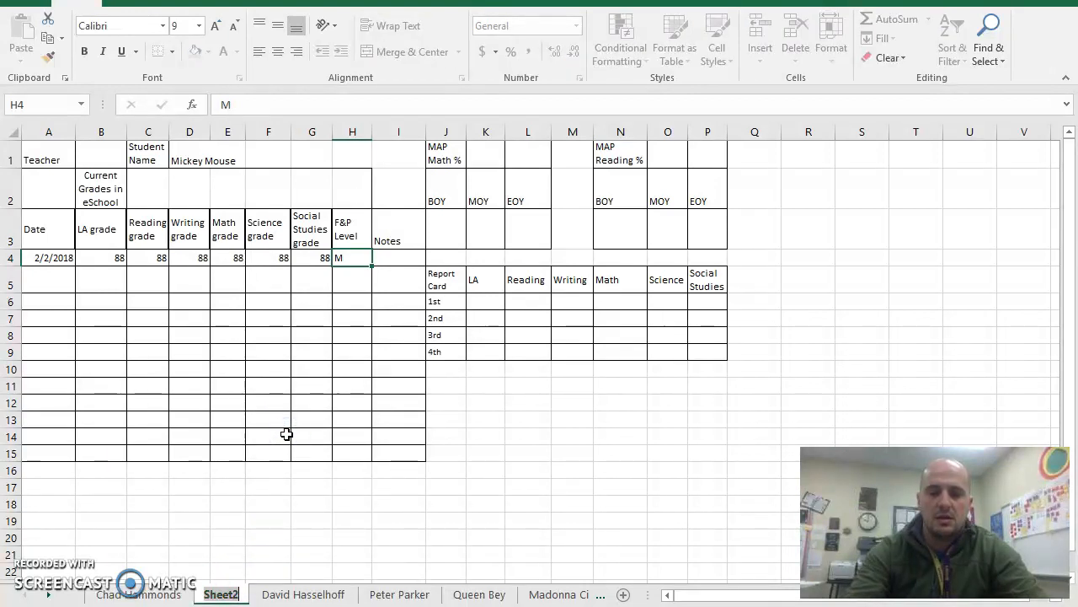
pyautogui.write('Mickey')
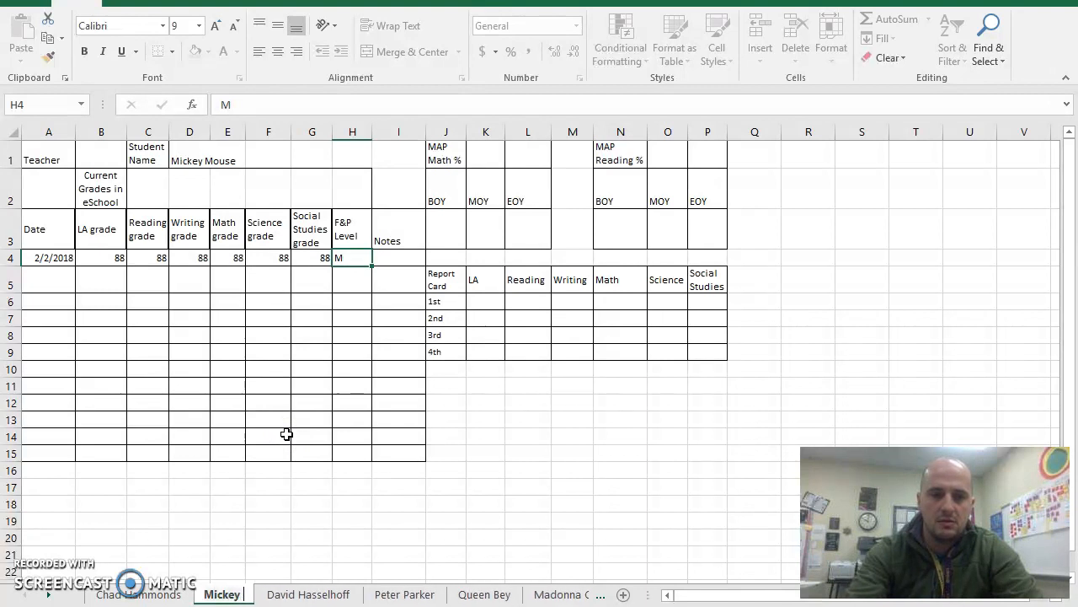
pyautogui.write(' Mouse')
pyautogui.click(253, 590)
pyautogui.click(306, 594)
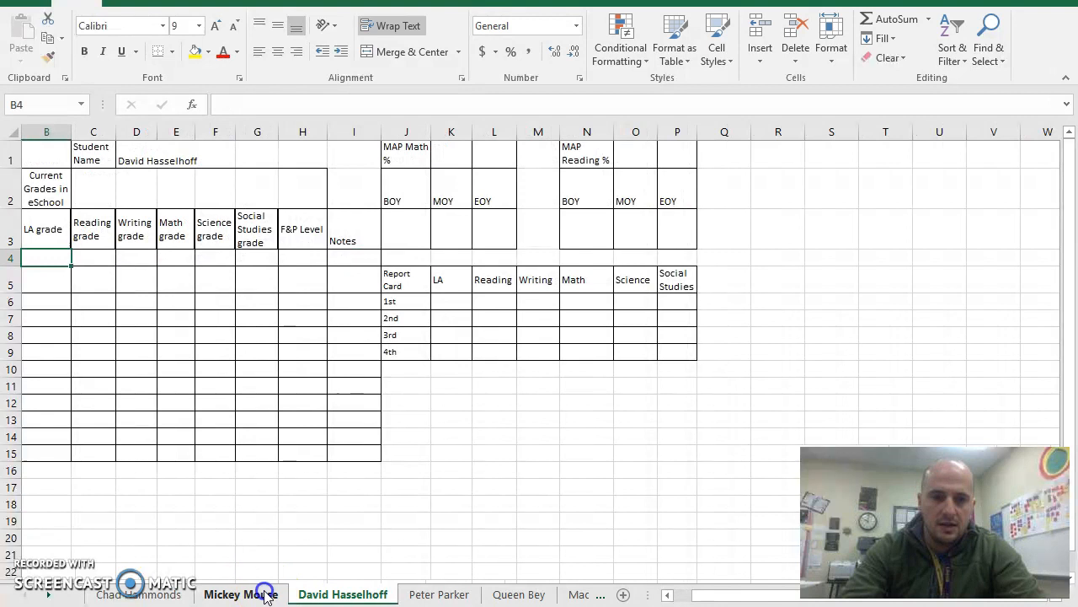
# Step: Set the tab color of the Mickey Mouse sheet to the blue theme color
pyautogui.click(268, 595)
pyautogui.rightClick(266, 594)
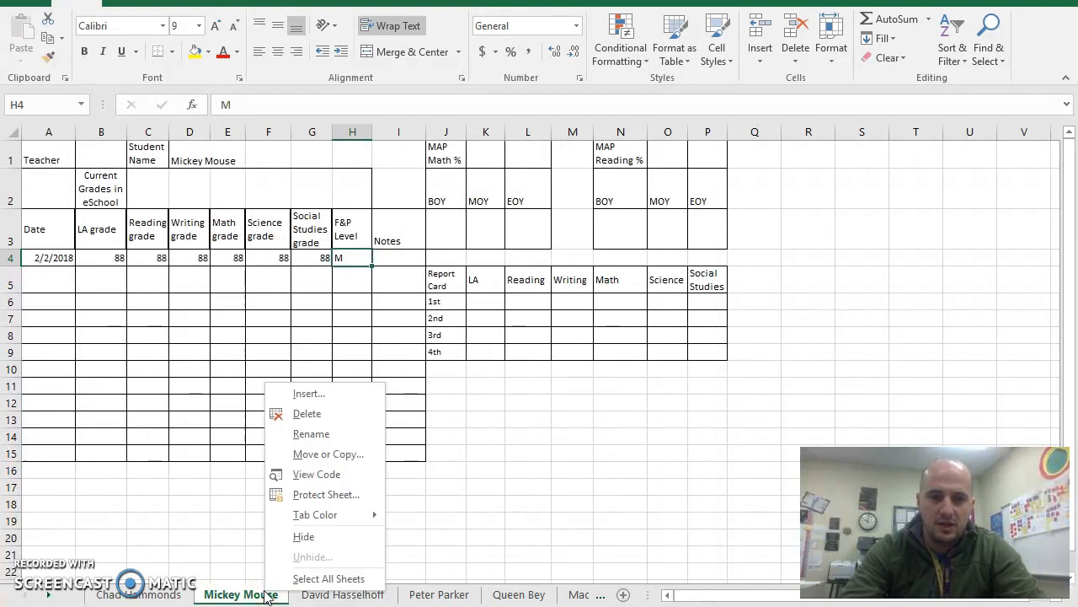
pyautogui.click(325, 514)
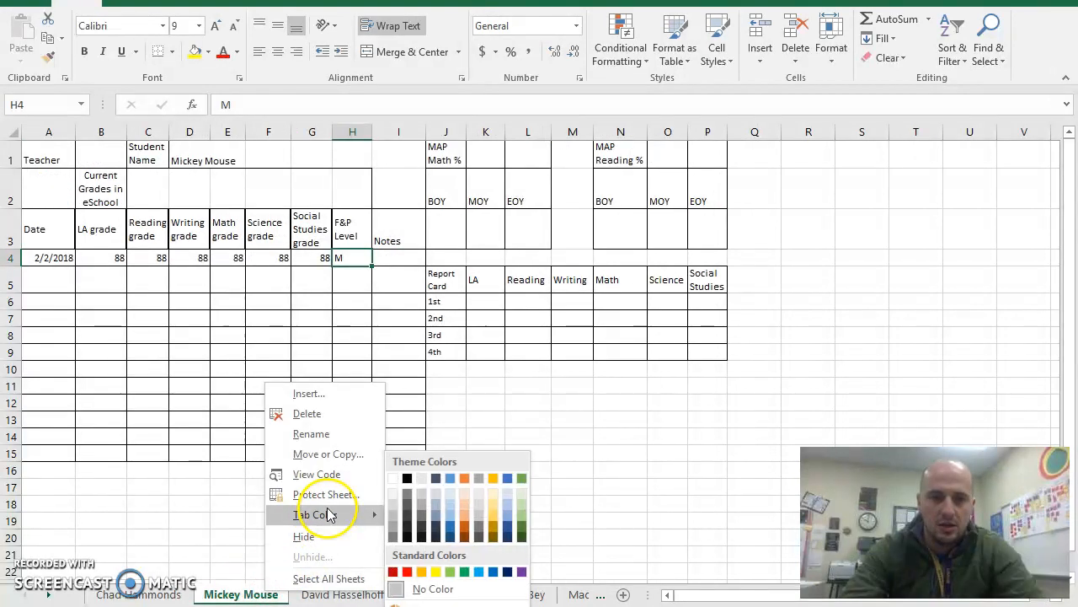
pyautogui.click(448, 479)
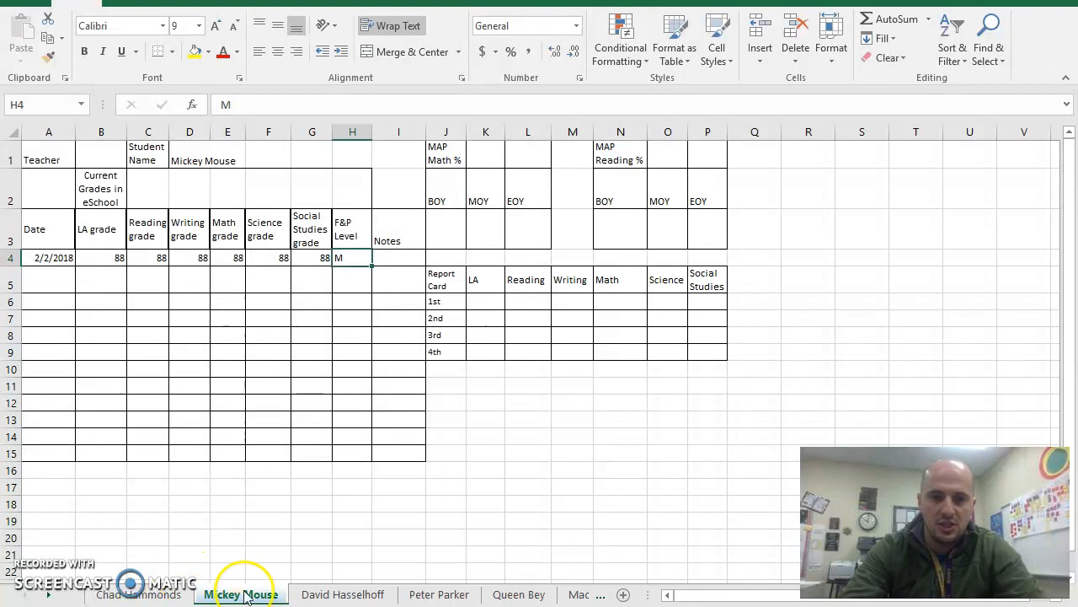
# Step: On the first student's sheet, enter 3.2..18 in cell A5 as the date of the new data row
pyautogui.click(139, 594)
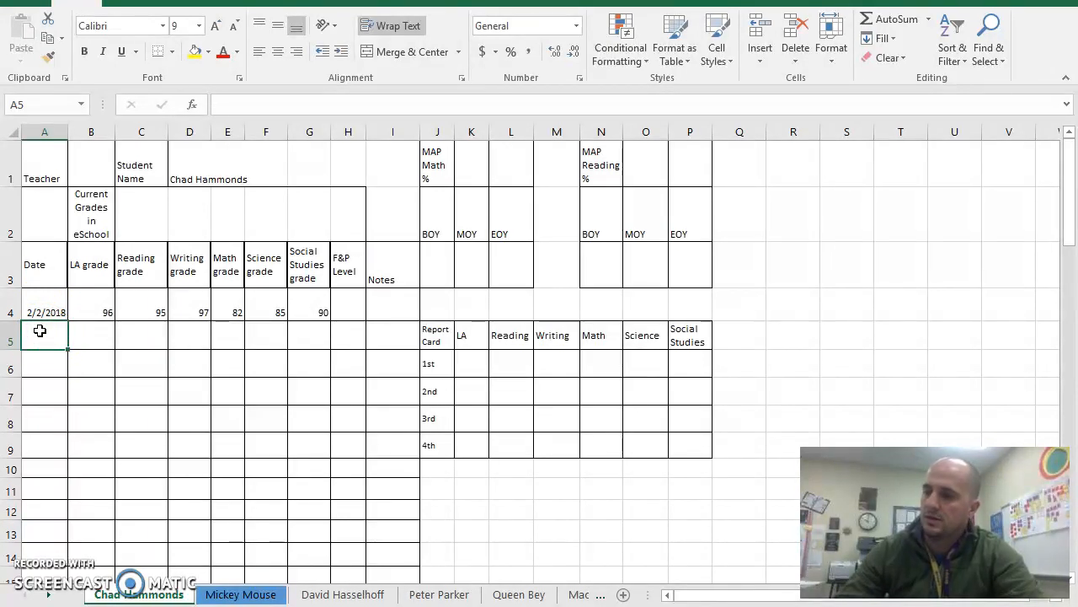
pyautogui.write('Mar')
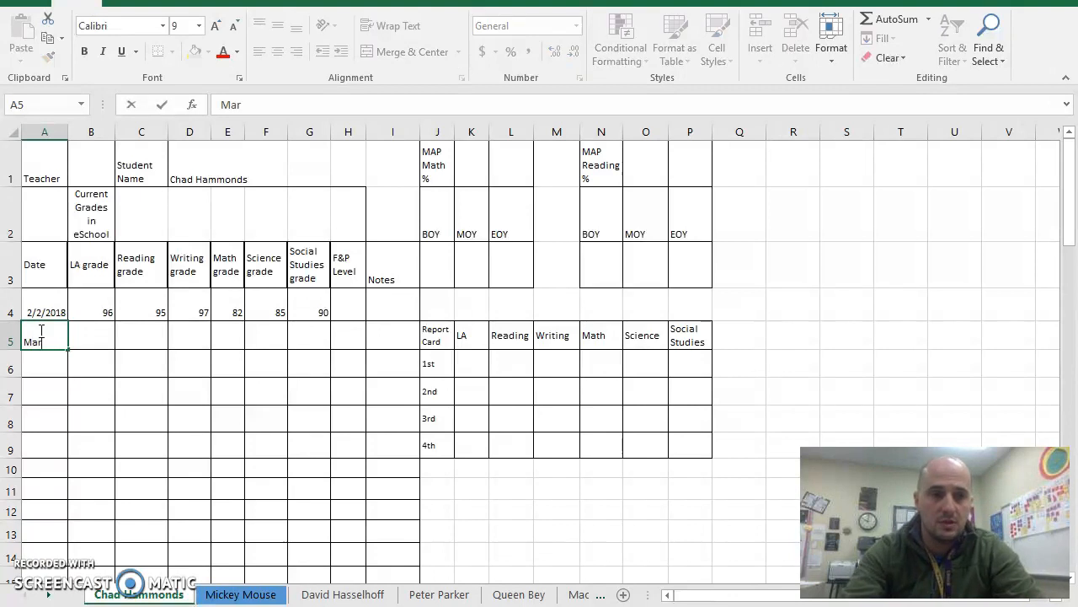
pyautogui.press('BackSpace')
pyautogui.press('BackSpace')
pyautogui.press('BackSpace')
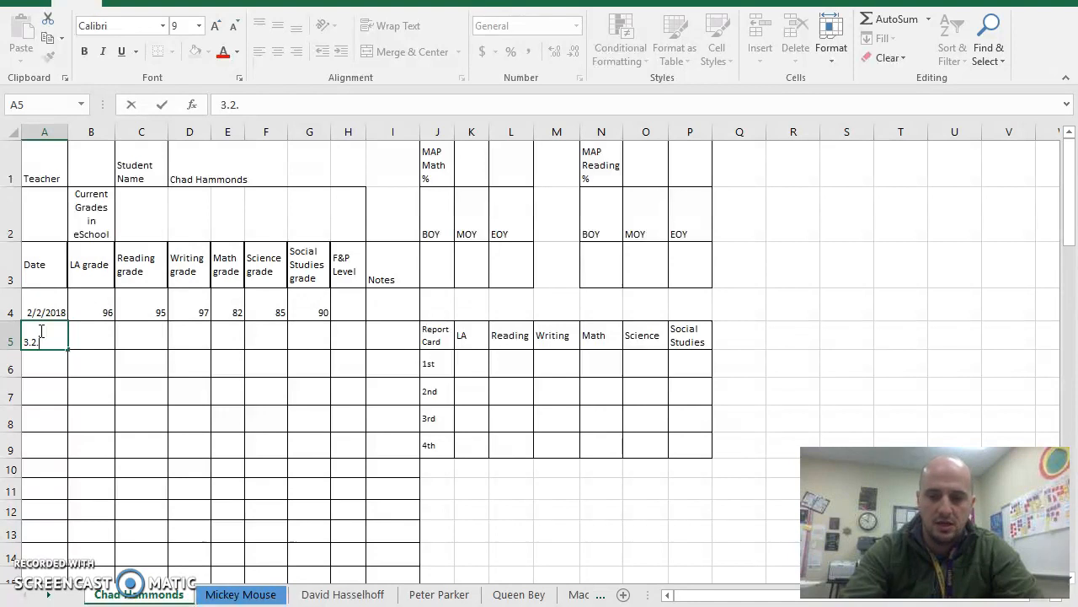
pyautogui.write('8')
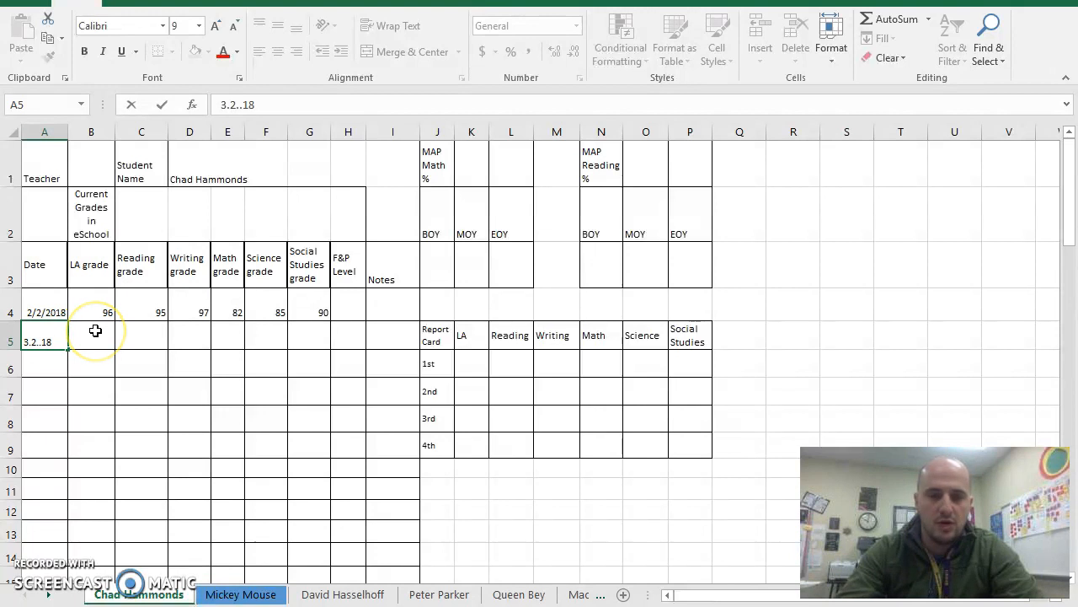
pyautogui.click(52, 306)
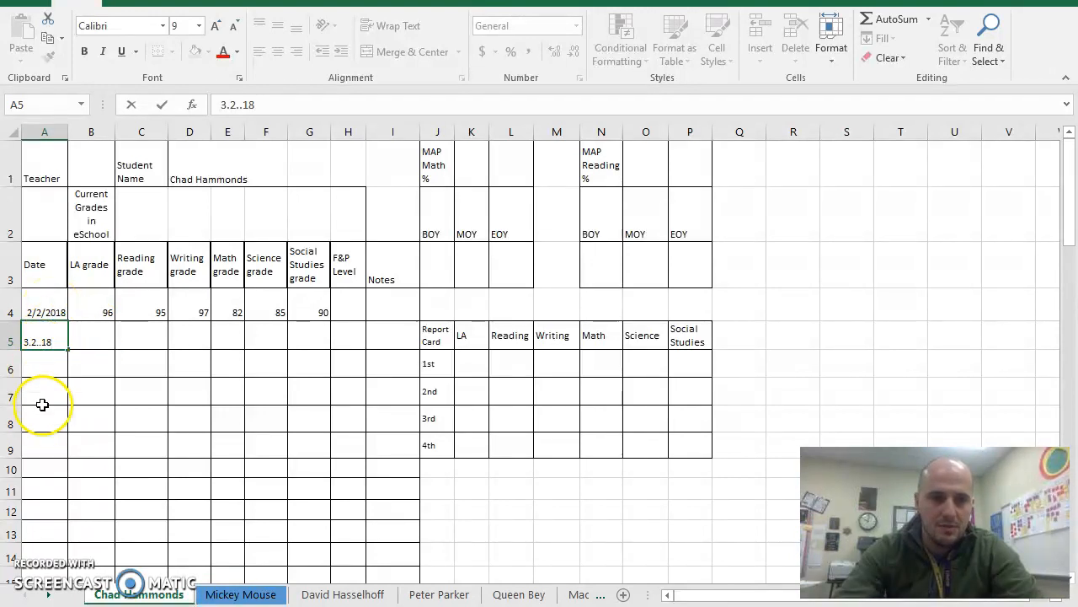
pyautogui.doubleClick(52, 327)
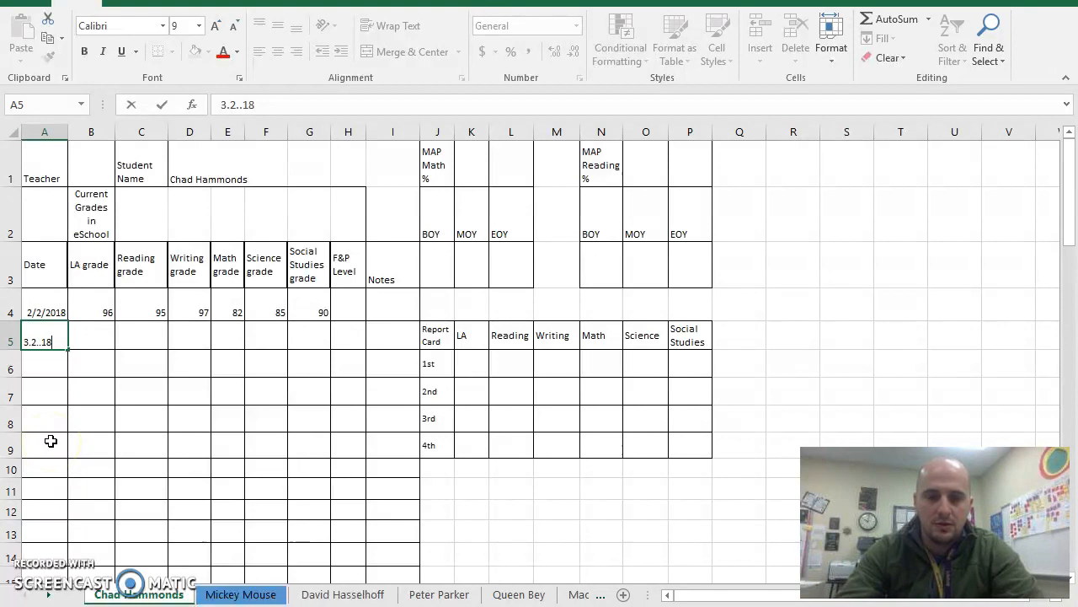
# Step: Fill row 5 with an LA grade of 96, a reading grade of 95 and a writing grade of 97
pyautogui.click(103, 339)
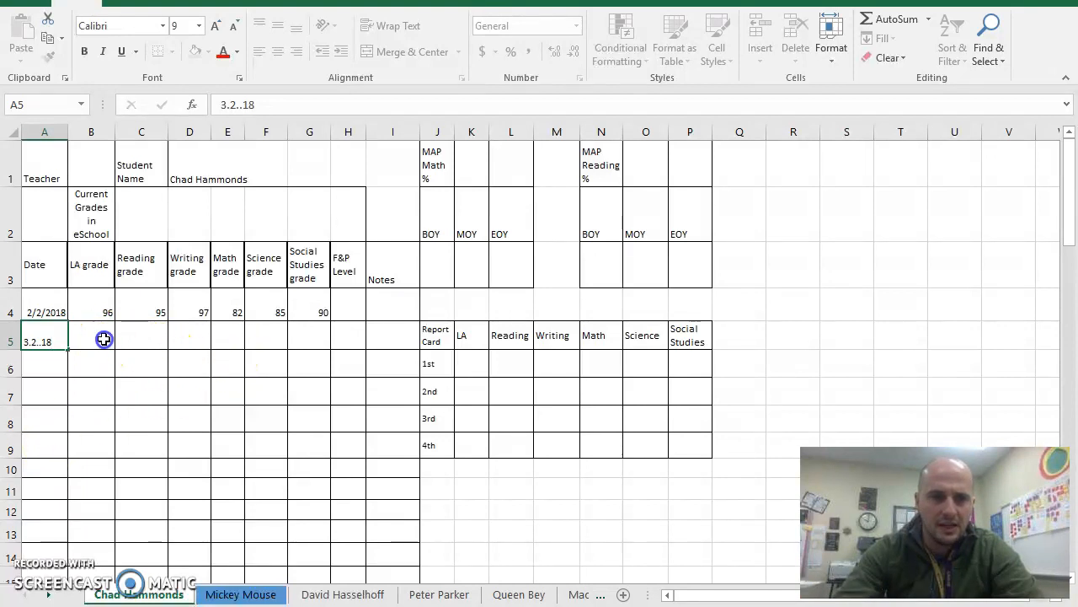
pyautogui.write('96')
pyautogui.press('Tab')
pyautogui.write('95')
pyautogui.press('Tab')
pyautogui.write('97')
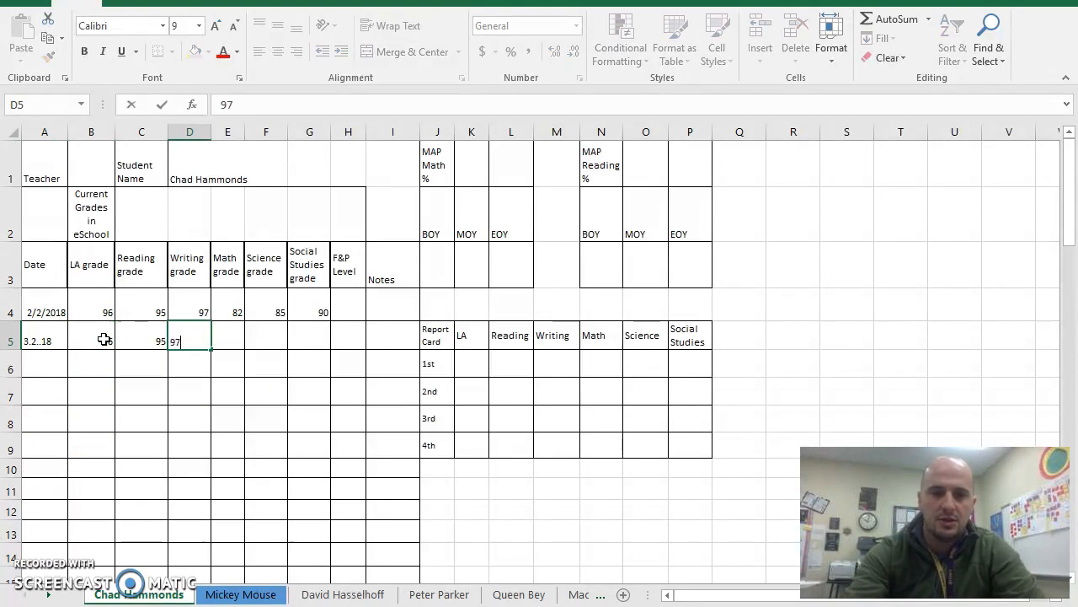
pyautogui.click(189, 388)
pyautogui.click(192, 340)
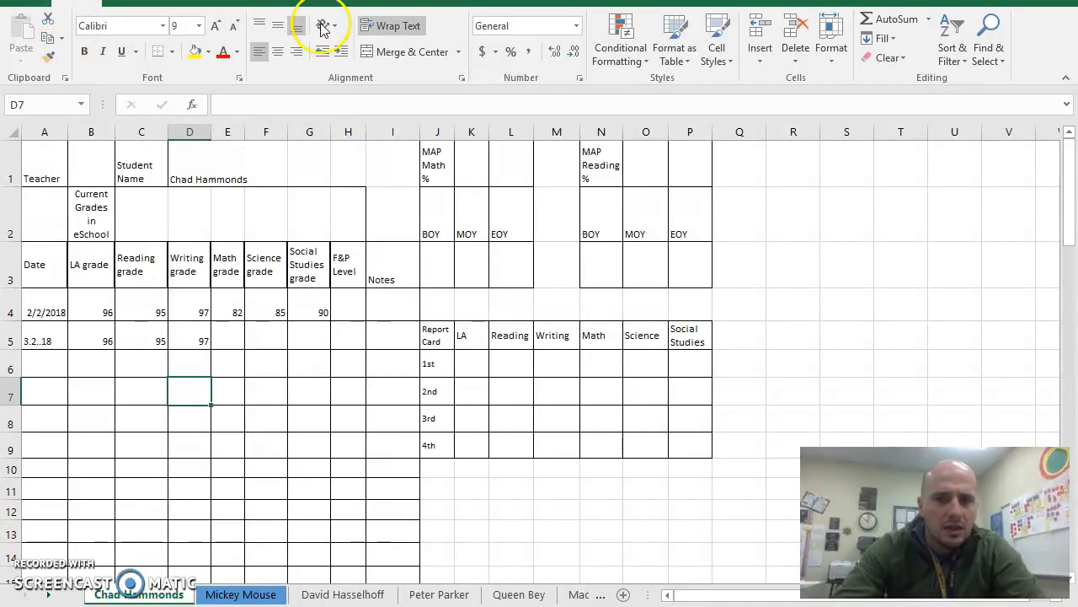
# Step: Reduce the workbook window from full screen and save the RtI_Data_Sheet workbook
pyautogui.moveTo(335, 0); pyautogui.dragTo(426, 68)
pyautogui.click(110, 94)
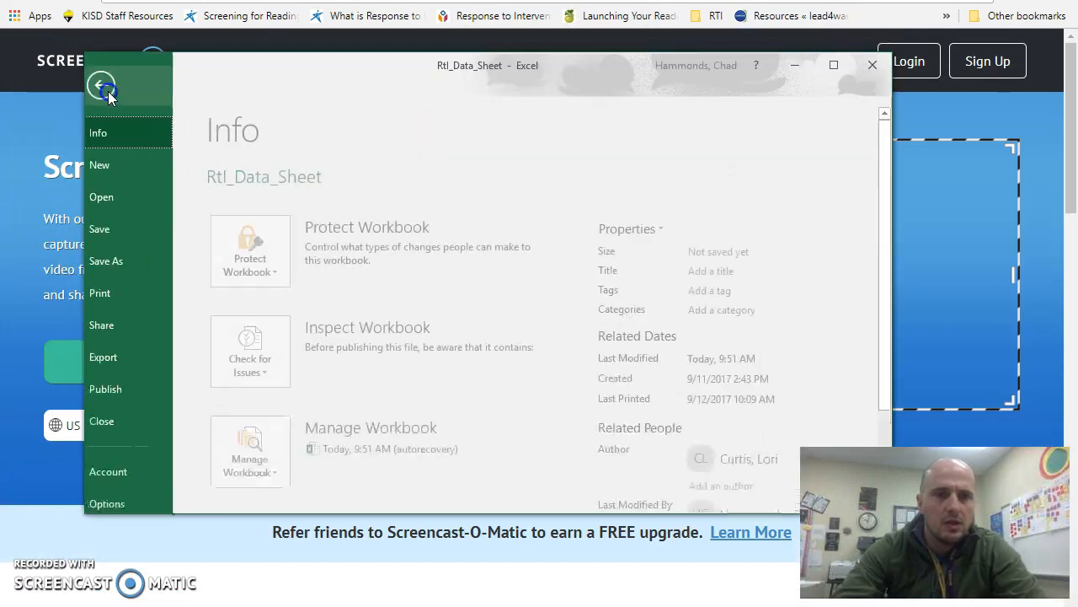
pyautogui.click(124, 235)
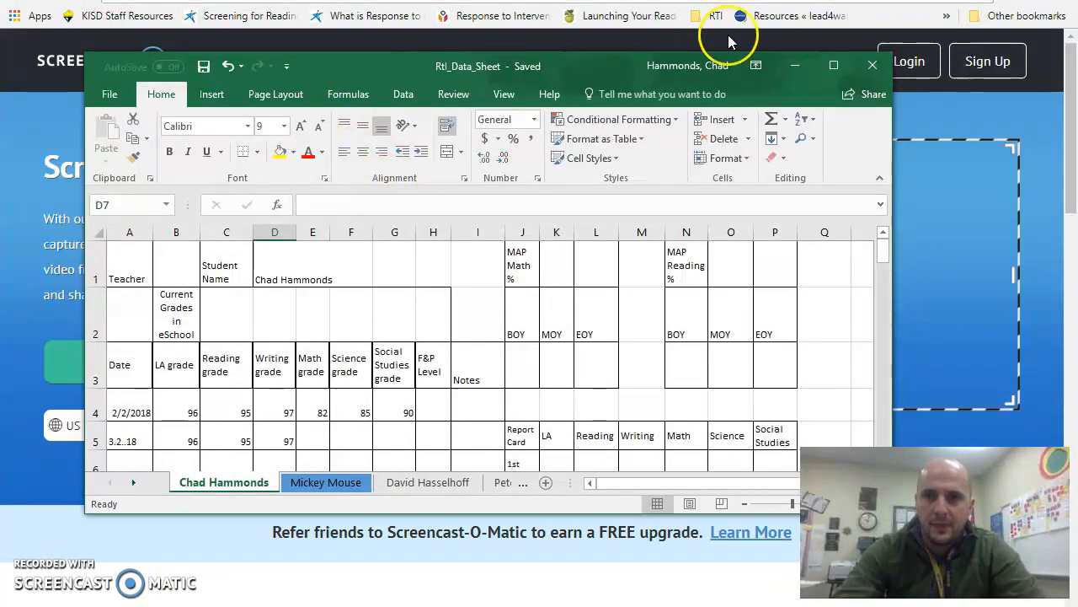
# Step: Switch to the school's Schoology course in the browser and open the RTI Data Sheets March 2 assignment from the RtI folder
pyautogui.click(785, 57)
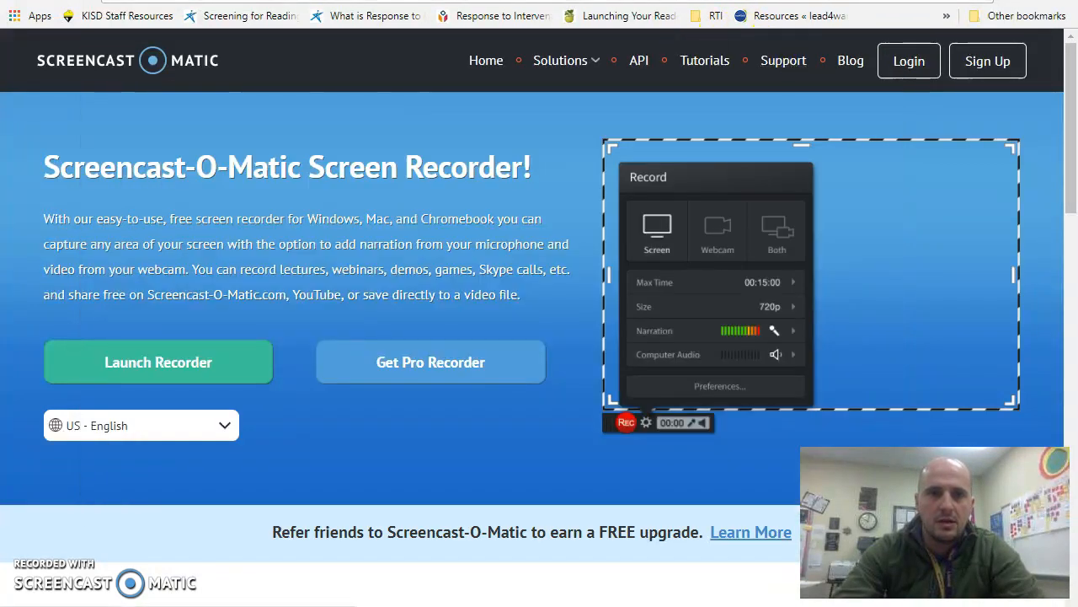
pyautogui.hotkey('ctrl', 'Tab')
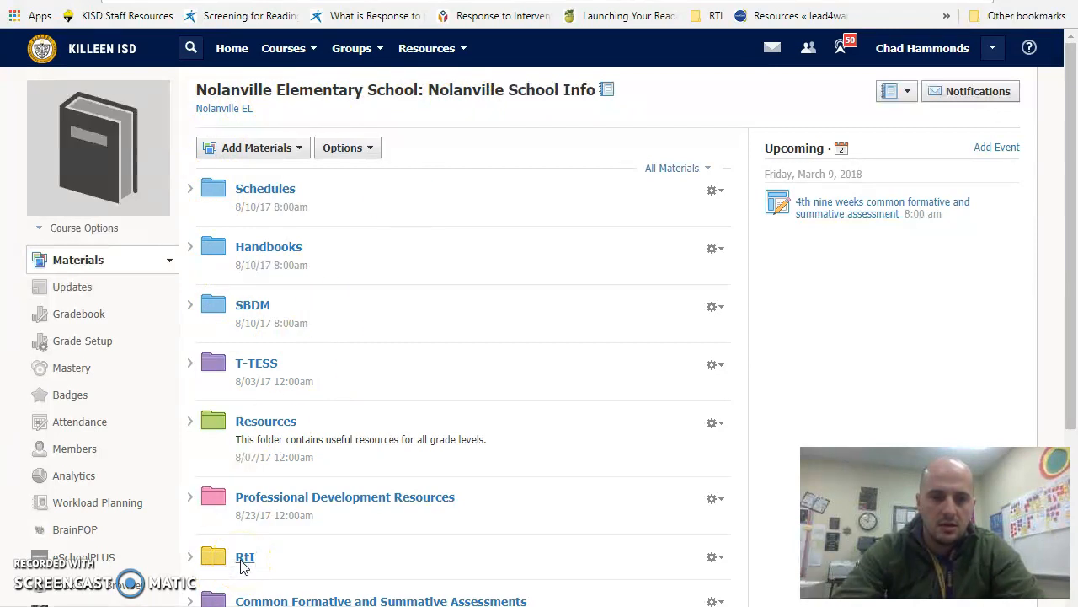
pyautogui.scroll(-3, 308, 530)
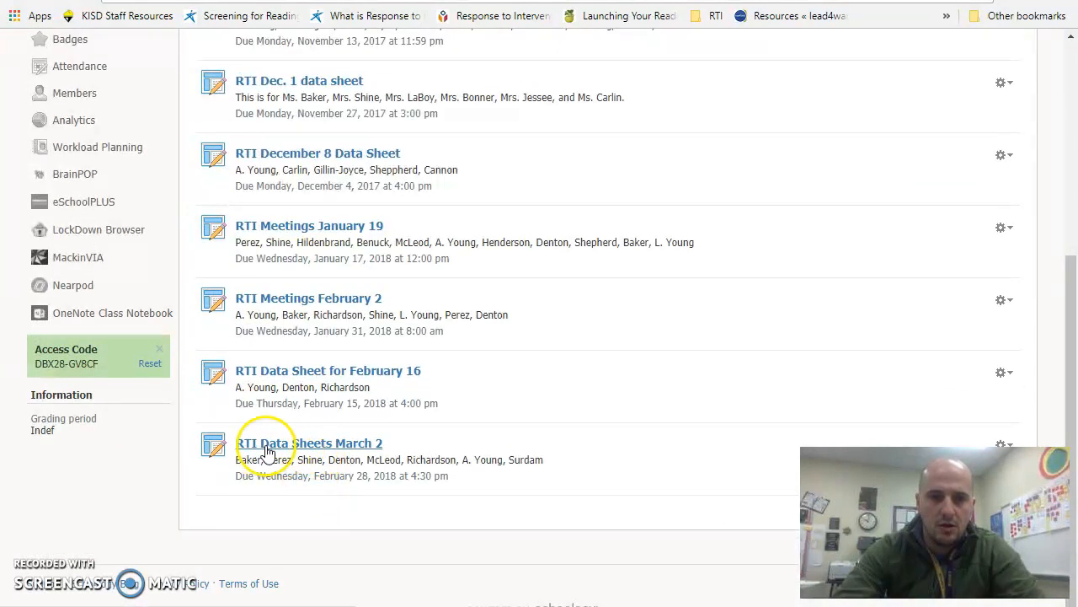
pyautogui.click(342, 444)
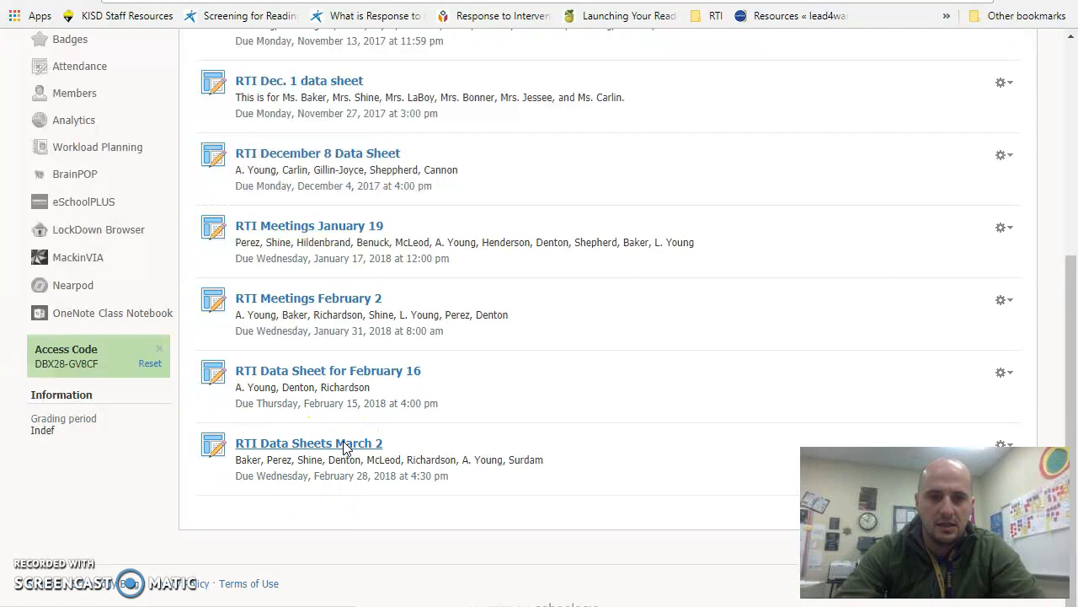